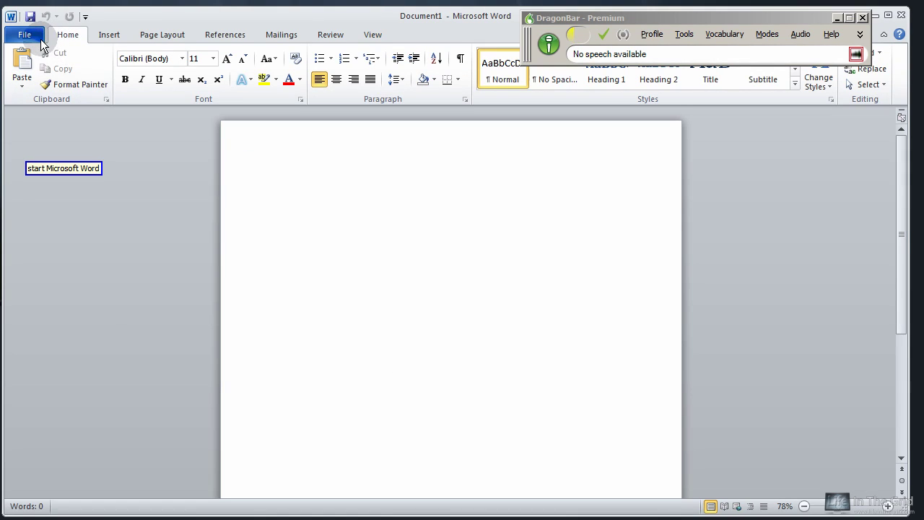
Step: Create a new Blog post document from the File > New templates
{"action": "left_click", "coordinate": [29, 35]}
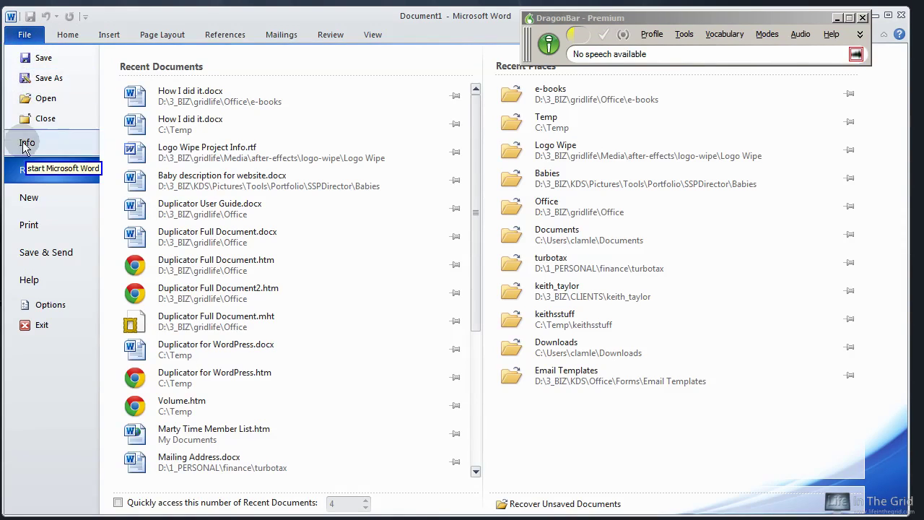
{"action": "left_click", "coordinate": [29, 197]}
{"action": "double_click", "coordinate": [198, 168]}
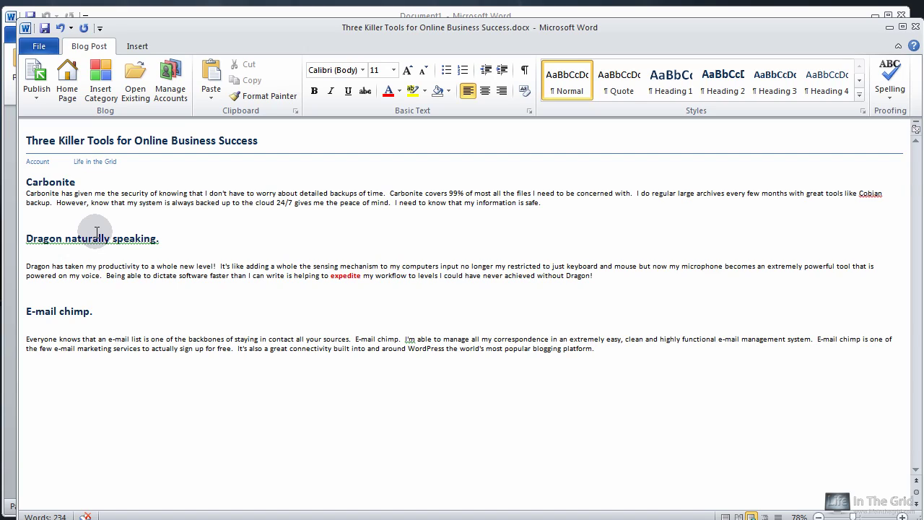
Step: Finish correcting the post, then select Carbonite Pro's three feature lines on carbonite.com
{"action": "left_click", "coordinate": [223, 316]}
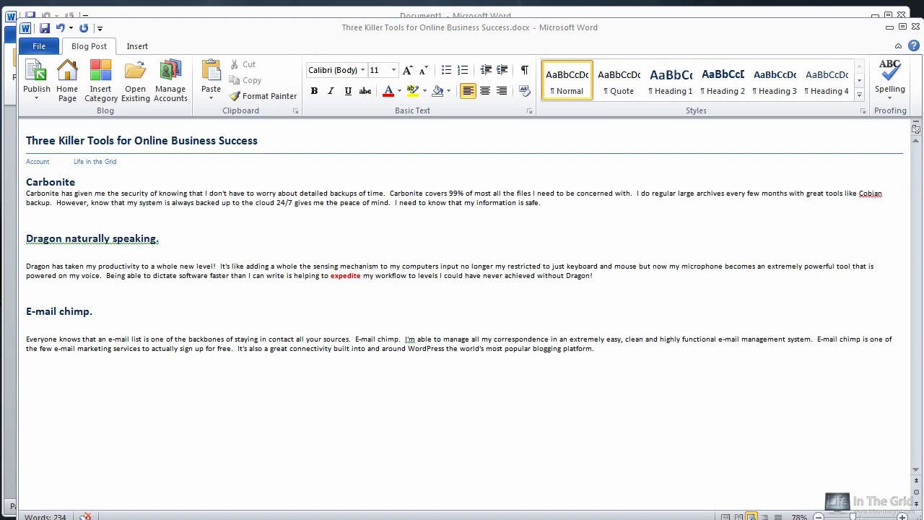
{"action": "left_click", "coordinate": [717, 352]}
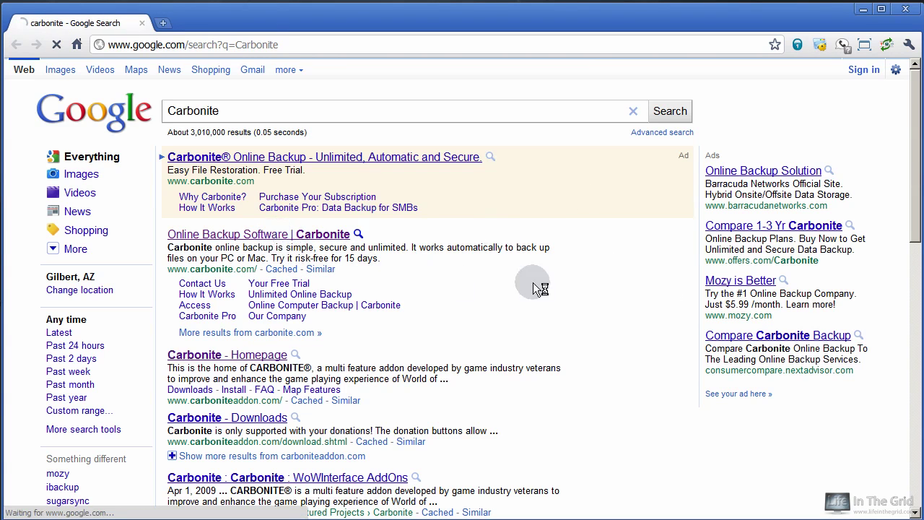
{"action": "scroll", "coordinate": [495, 299], "scroll_direction": "down", "scroll_amount": 5}
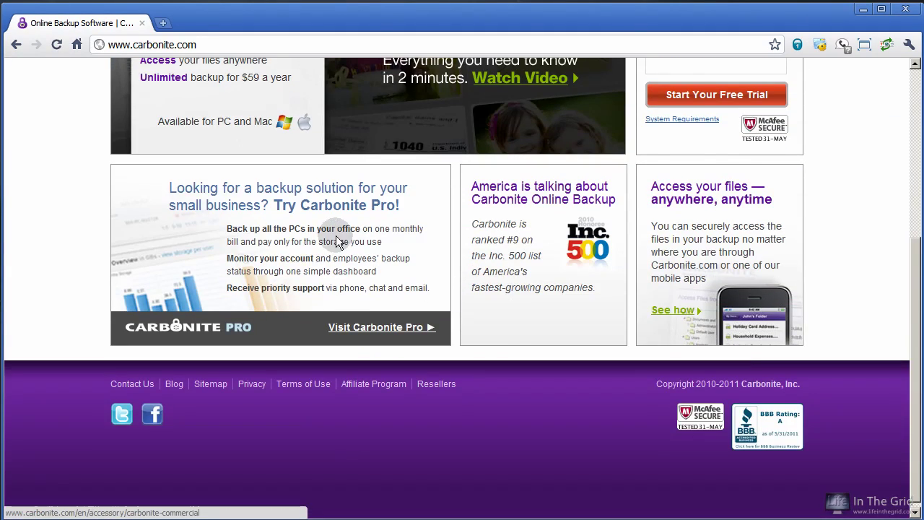
{"action": "left_click_drag", "start_coordinate": [226, 226], "coordinate": [437, 296]}
{"action": "key", "text": "ctrl+c"}
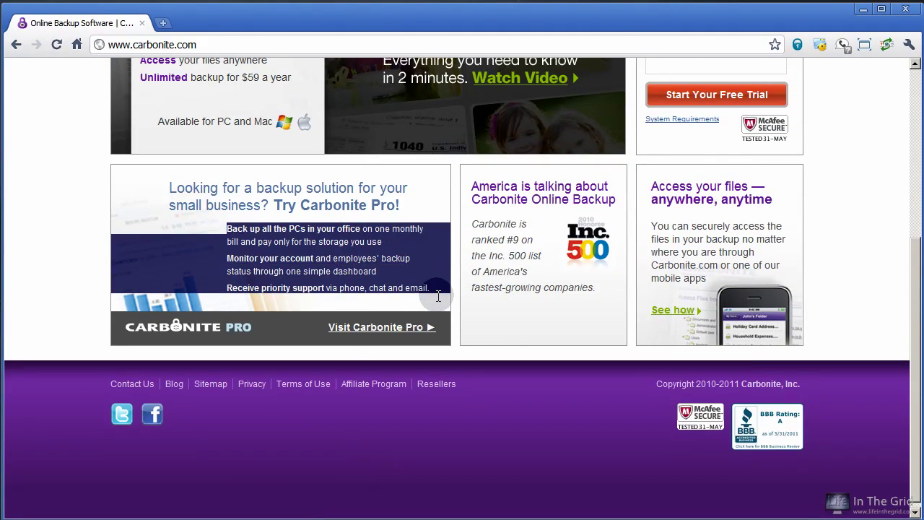
{"action": "left_click", "coordinate": [437, 296]}
{"action": "key", "text": "alt+Tab"}
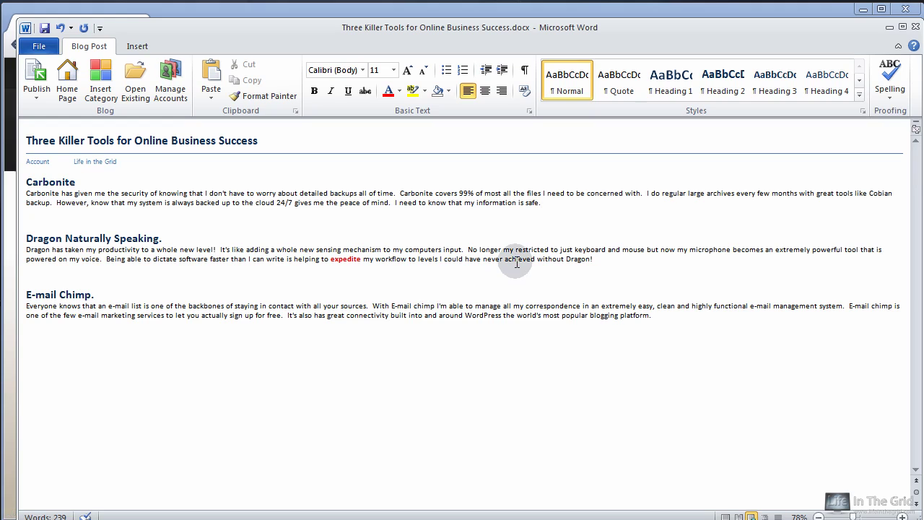
Step: Paste Carbonite Pro's three feature lines on a new line below the Carbonite paragraph
{"action": "key", "text": "Return"}
{"action": "key", "text": "ctrl+v"}
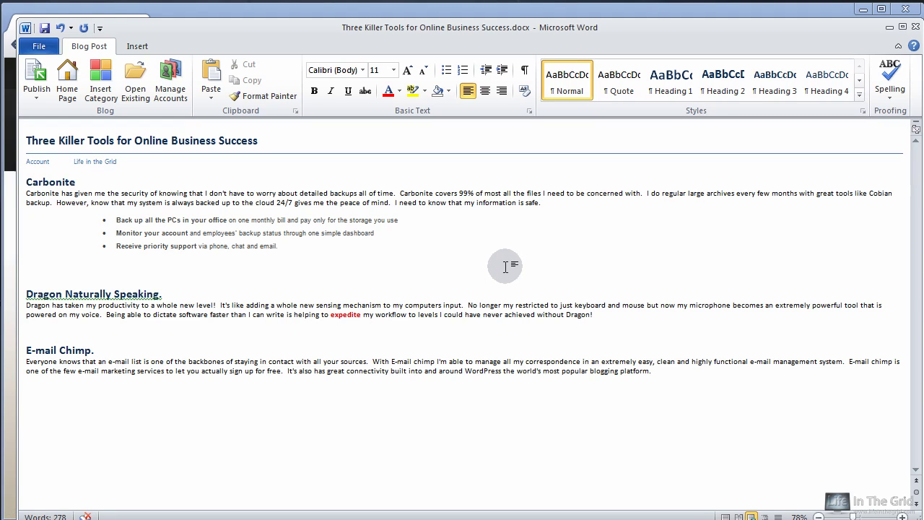
{"action": "key", "text": "alt+Tab"}
{"action": "key", "text": "alt+Tab"}
{"action": "key", "text": "alt+Tab"}
{"action": "key", "text": "alt+Tab"}
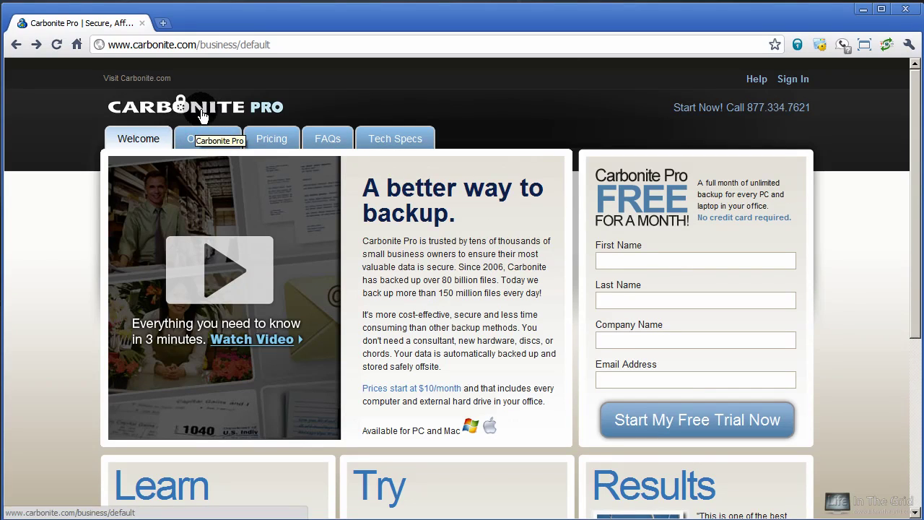
Step: Snag the Carbonite logo from the carbonite.com home page and paste it below the bullets
{"action": "left_click", "coordinate": [145, 77]}
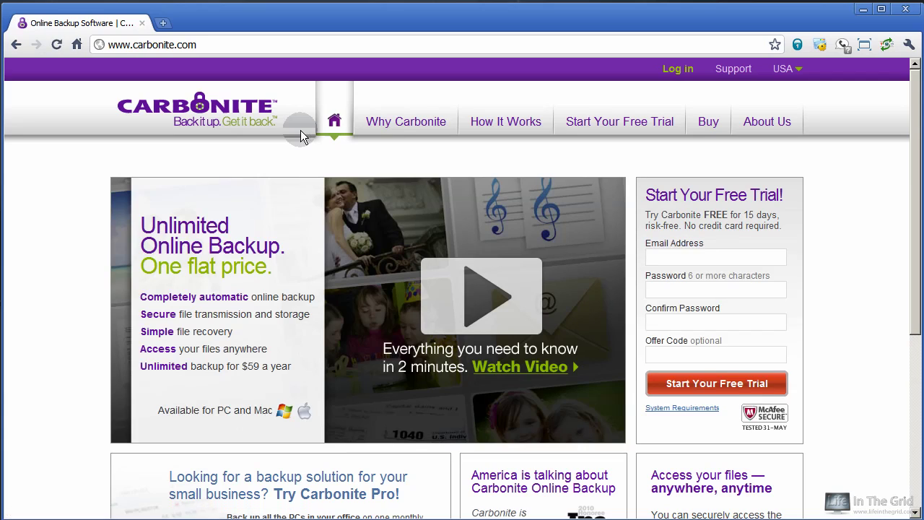
{"action": "key", "text": "F9"}
{"action": "left_click_drag", "start_coordinate": [170, 104], "coordinate": [298, 130]}
{"action": "key", "text": "alt+Tab"}
{"action": "key", "text": "ctrl+v"}
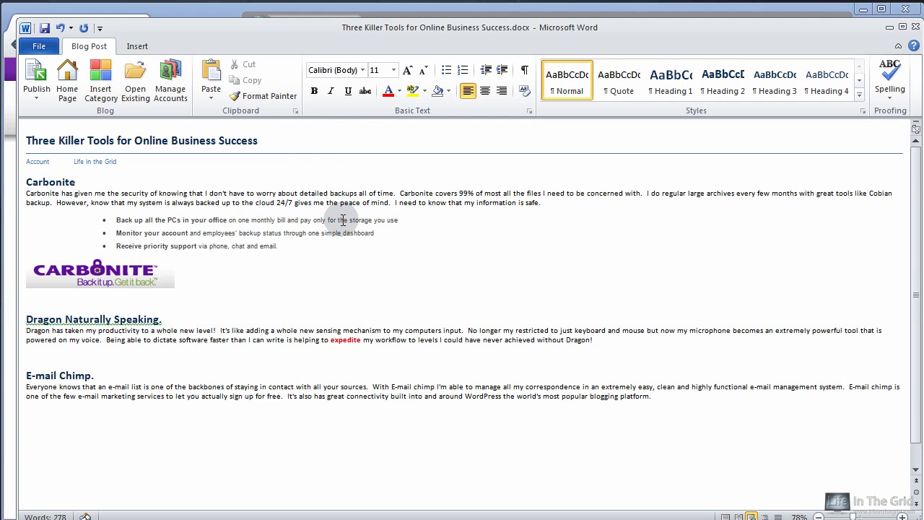
Step: Apply a reflected picture style to the Carbonite logo and centre it on the page
{"action": "left_click", "coordinate": [101, 278]}
{"action": "left_click", "coordinate": [189, 46]}
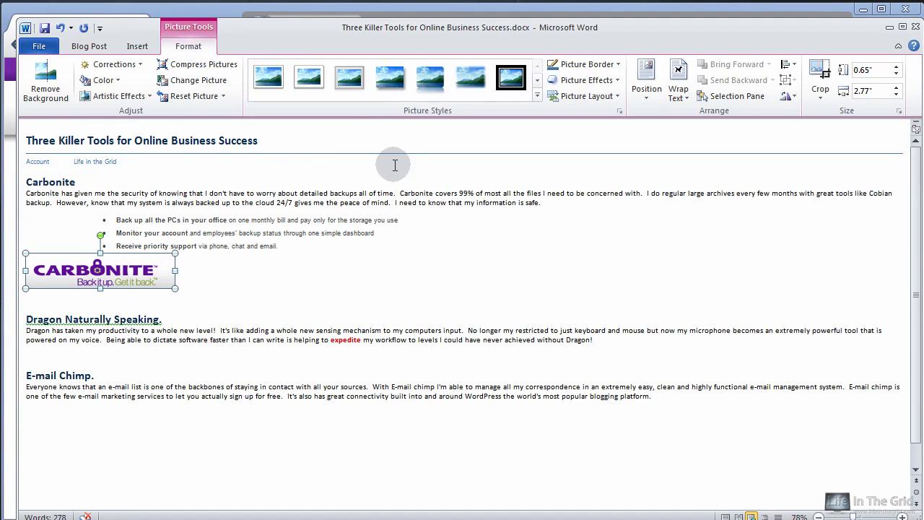
{"action": "left_click", "coordinate": [429, 82]}
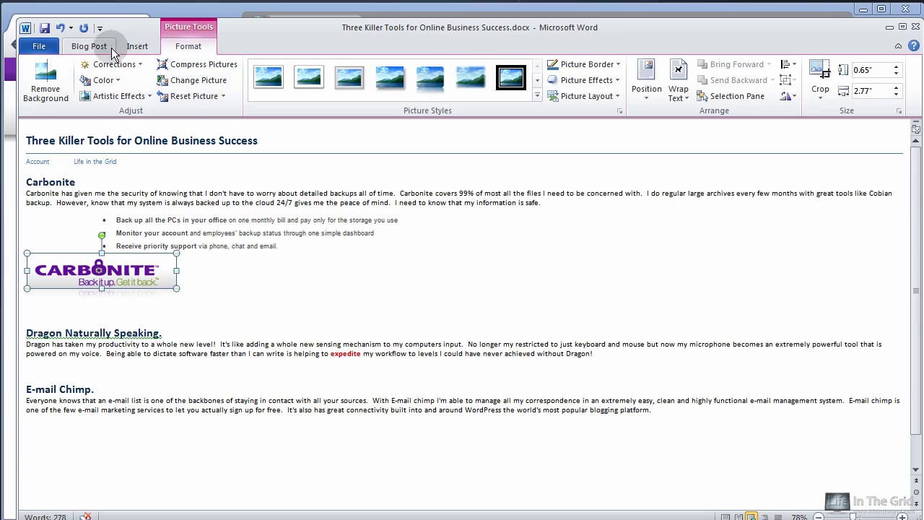
{"action": "left_click", "coordinate": [89, 47]}
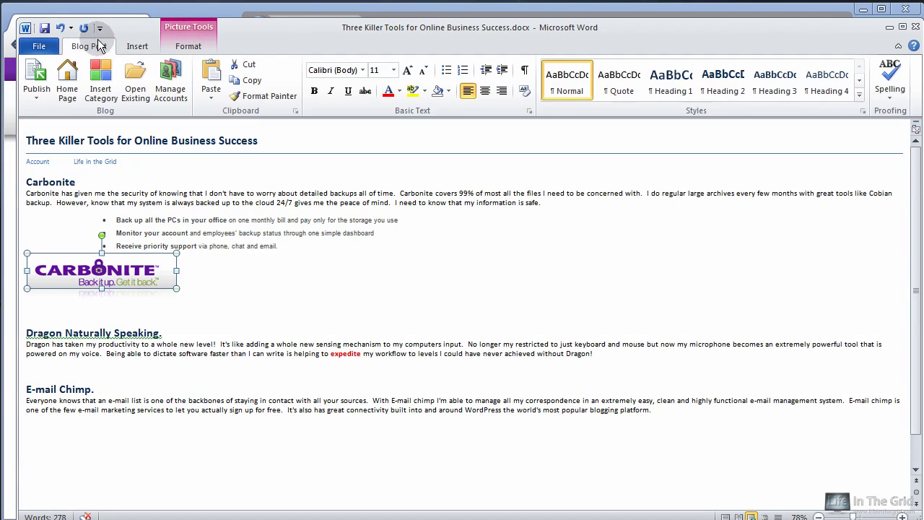
{"action": "left_click", "coordinate": [484, 90]}
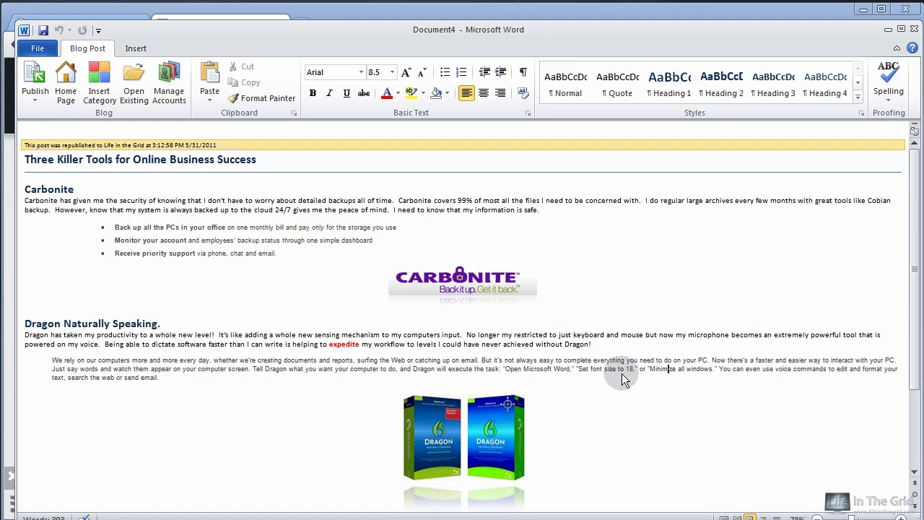
Step: Scroll through the post for a final review, then switch to the blog's home page
{"action": "scroll", "coordinate": [625, 380], "scroll_direction": "down", "scroll_amount": 3}
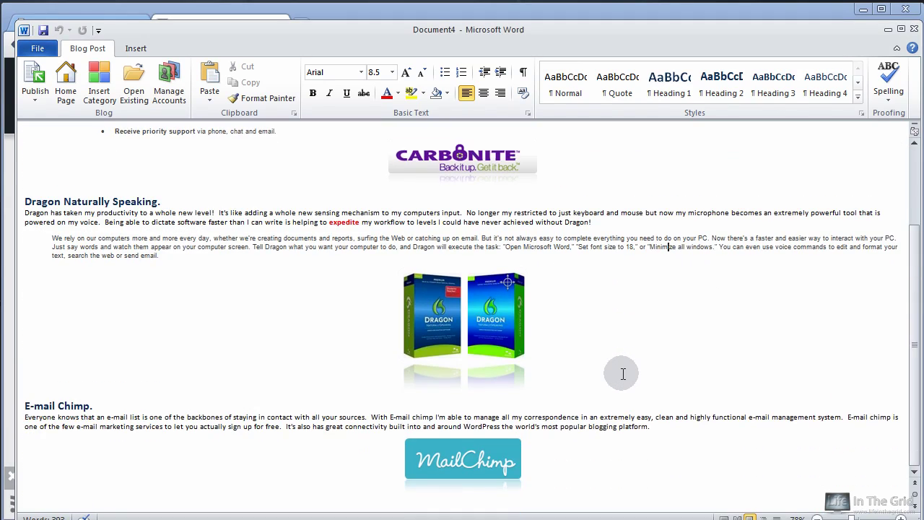
{"action": "scroll", "coordinate": [622, 373], "scroll_direction": "up", "scroll_amount": 3}
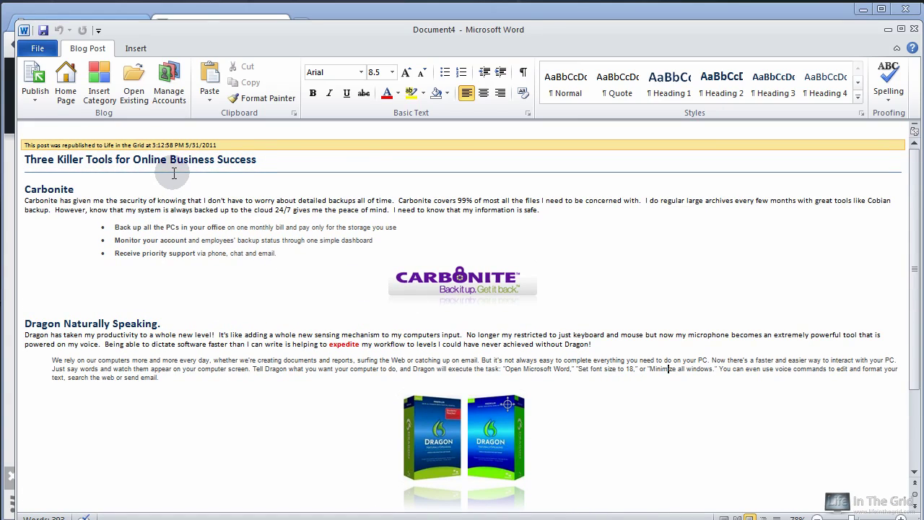
{"action": "key", "text": "alt+Tab"}
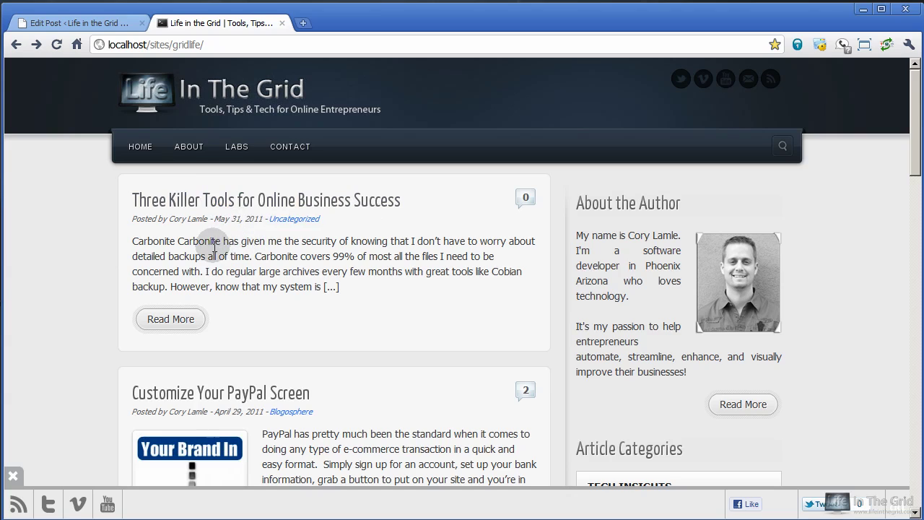
Step: Open the 'Three Killer Tools for Online Business Success' post page and scroll through its content
{"action": "left_click", "coordinate": [180, 205]}
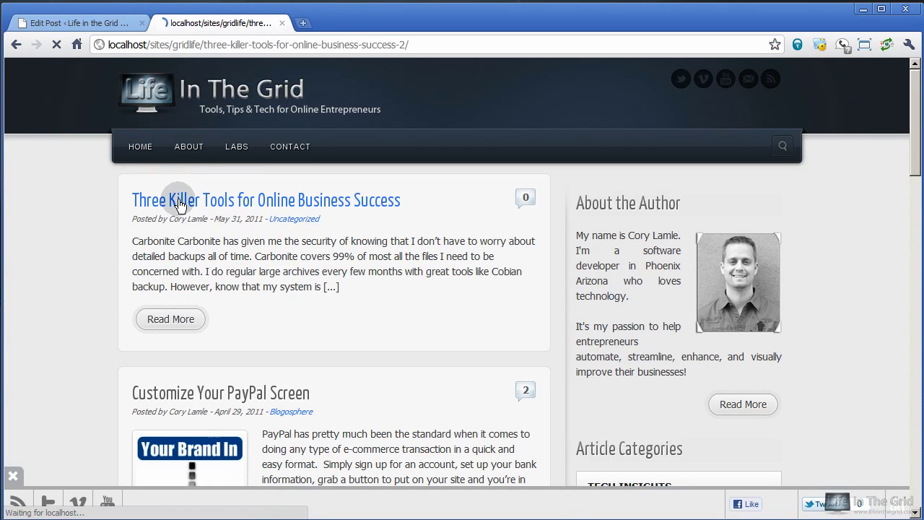
{"action": "scroll", "coordinate": [408, 280], "scroll_direction": "down", "scroll_amount": 2}
{"action": "scroll", "coordinate": [408, 281], "scroll_direction": "down", "scroll_amount": 12}
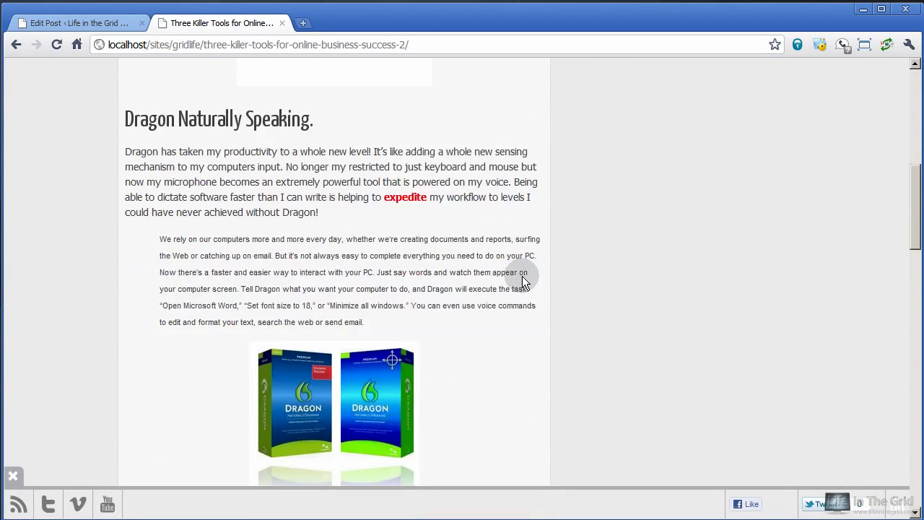
{"action": "scroll", "coordinate": [610, 293], "scroll_direction": "up", "scroll_amount": 12}
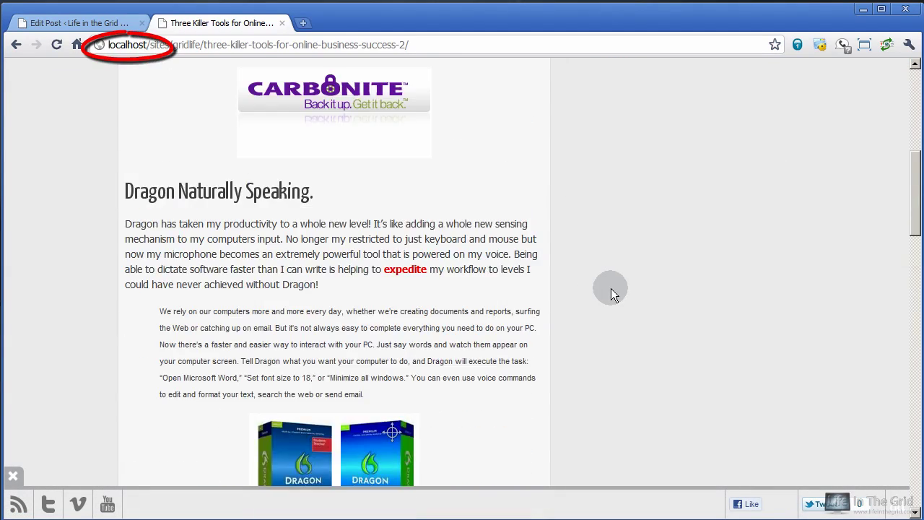